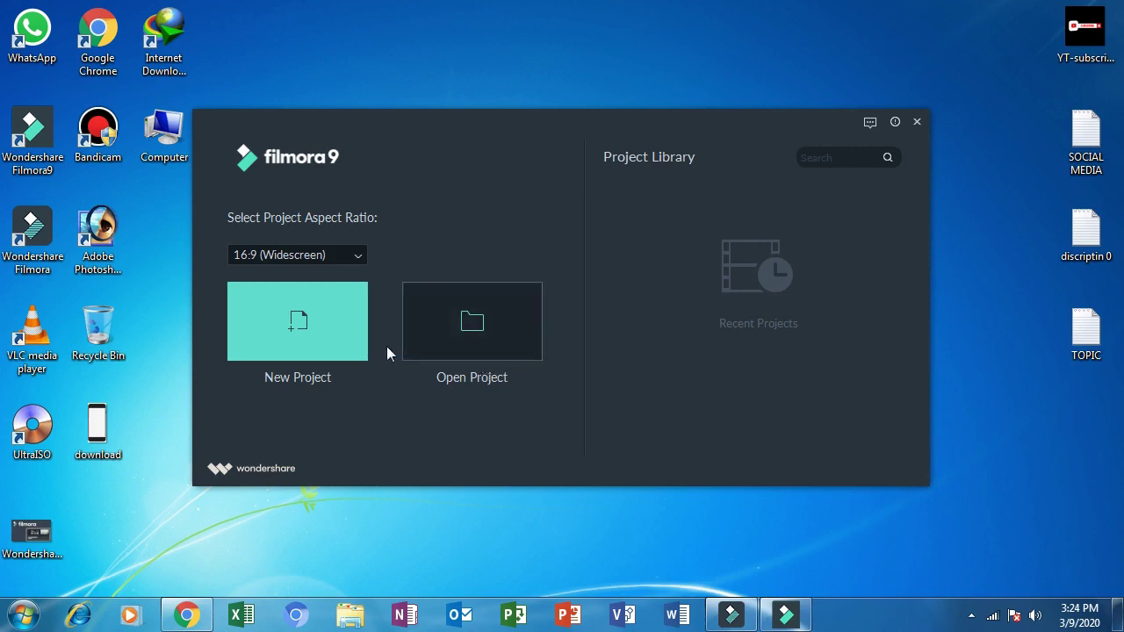
# Step: Start a new empty 16:9 project from the Filmora9 launcher
pyautogui.click(311, 346)
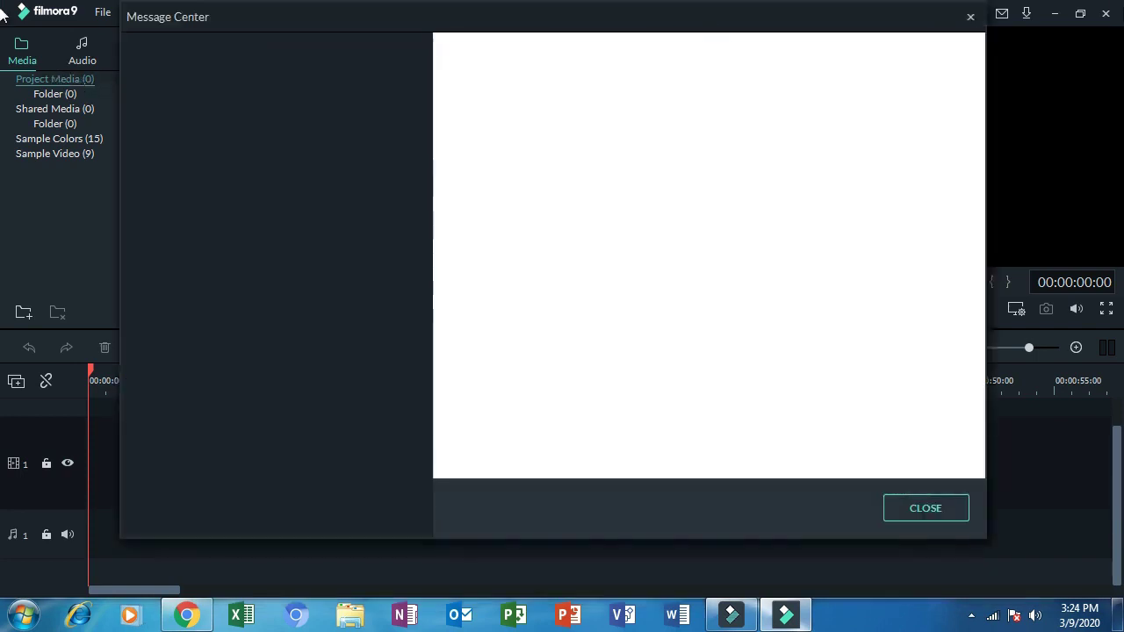
# Step: Close the Message Center to reveal the empty editor
pyautogui.click(964, 16)
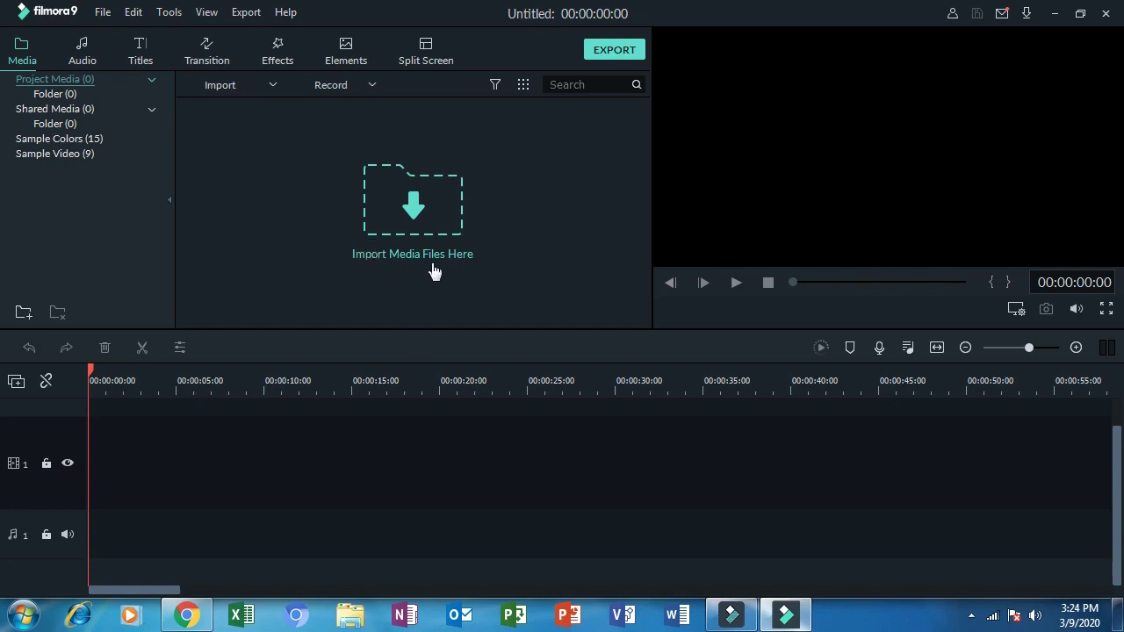
pyautogui.click(406, 194)
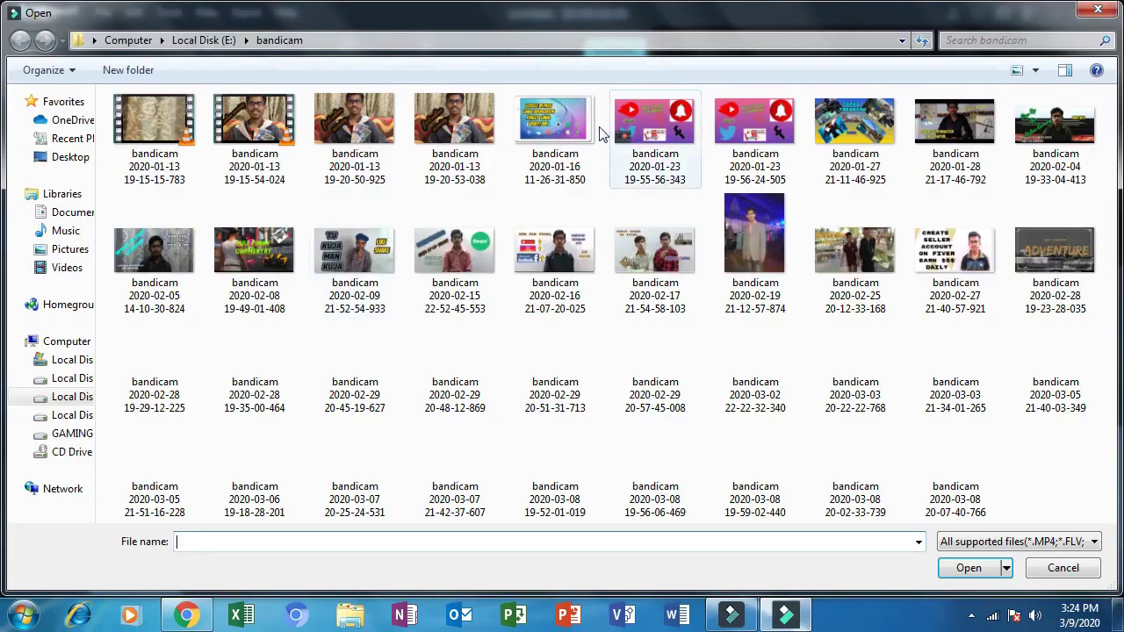
pyautogui.click(70, 340)
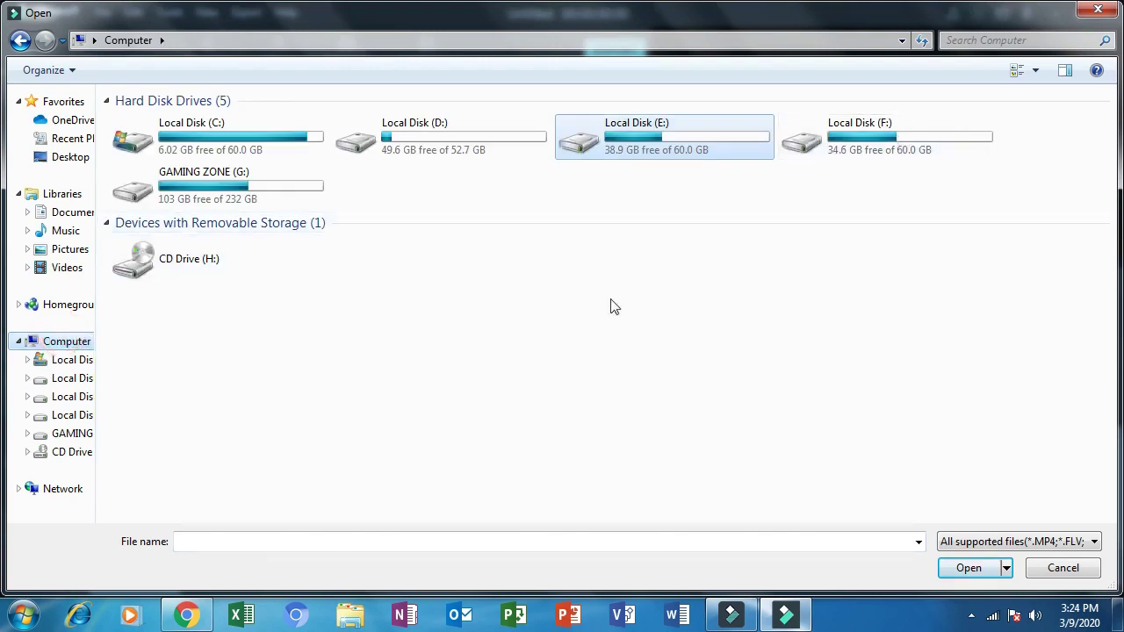
pyautogui.click(1061, 569)
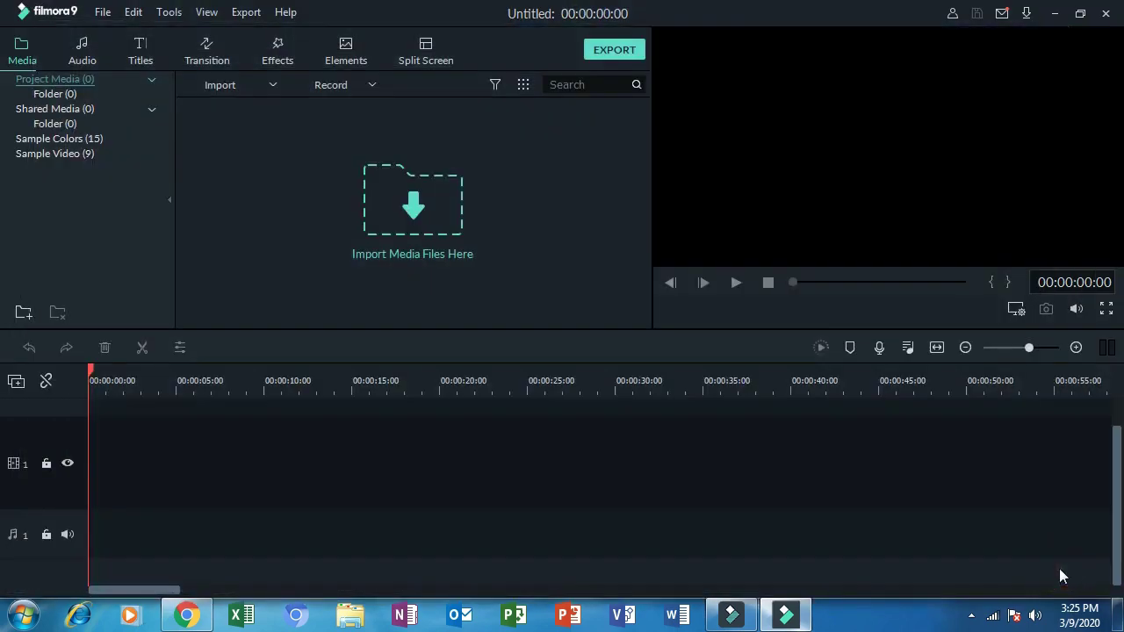
pyautogui.click(267, 85)
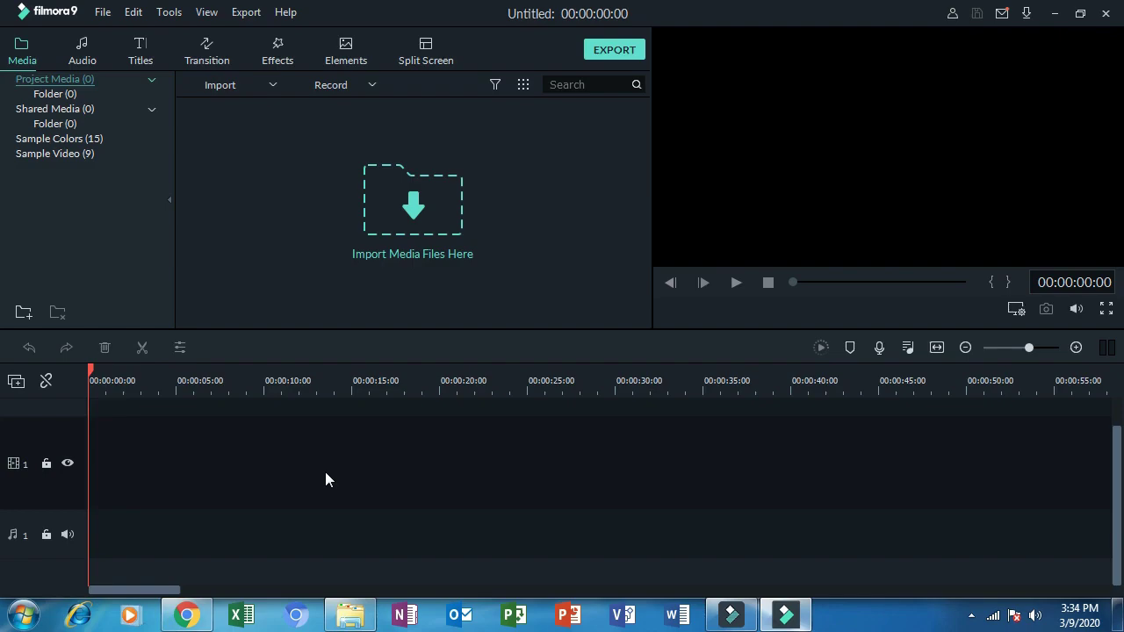
# Step: Import the videoplayback video from Local Disk (D:) > youtube 1 using Ctrl+I
pyautogui.hotkey('ctrl', 'i')
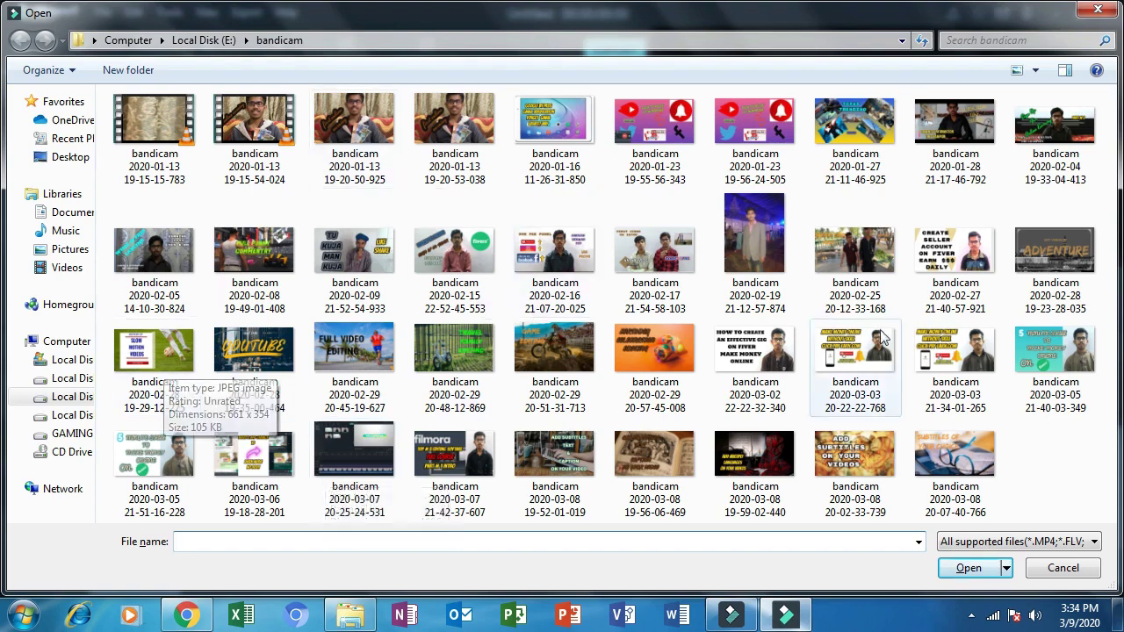
pyautogui.click(73, 378)
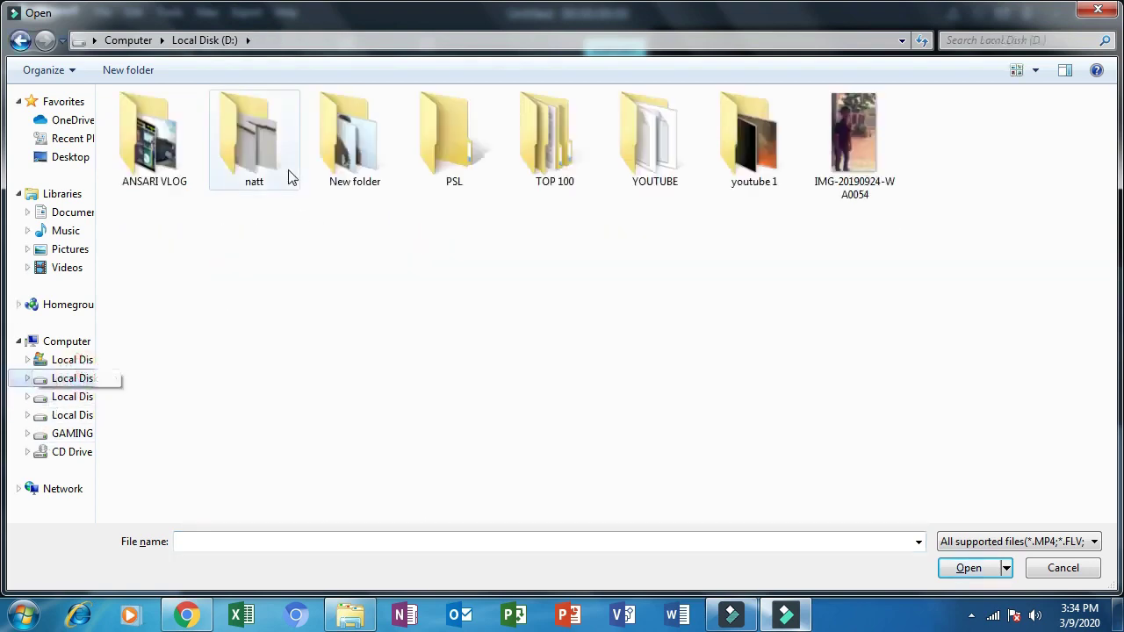
pyautogui.doubleClick(171, 169)
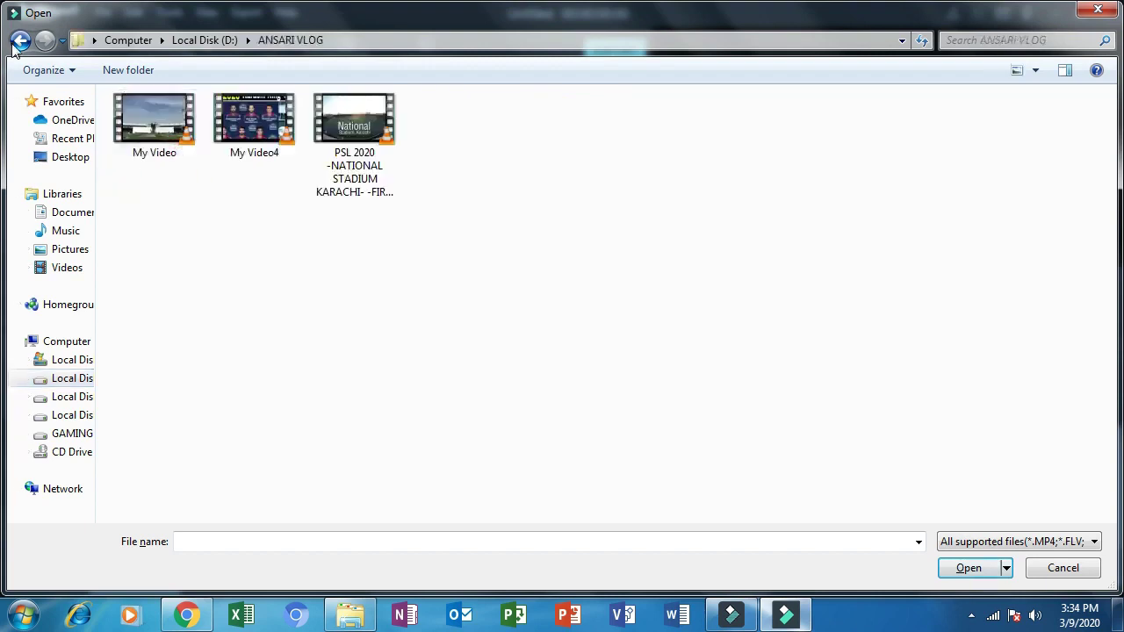
pyautogui.click(20, 39)
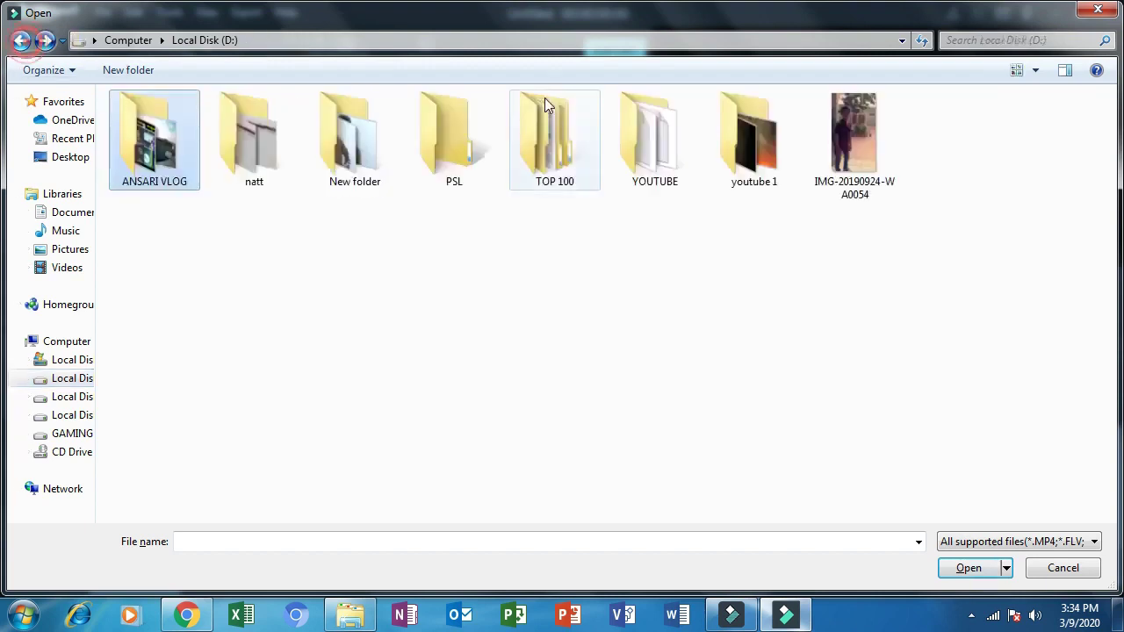
pyautogui.doubleClick(747, 153)
pyautogui.click(654, 123)
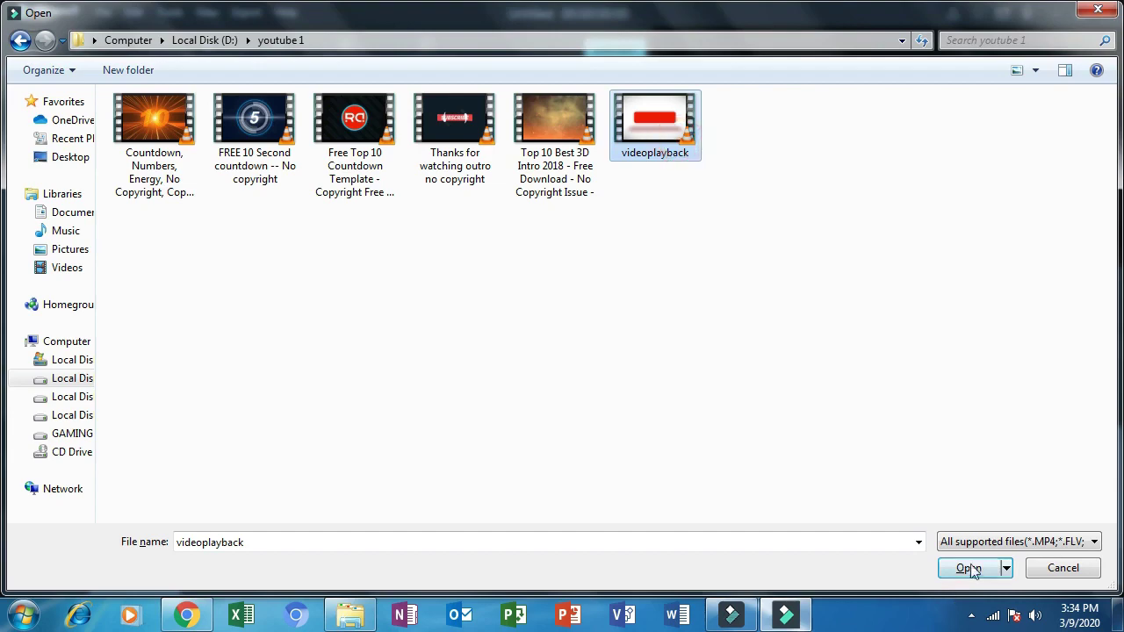
pyautogui.click(968, 568)
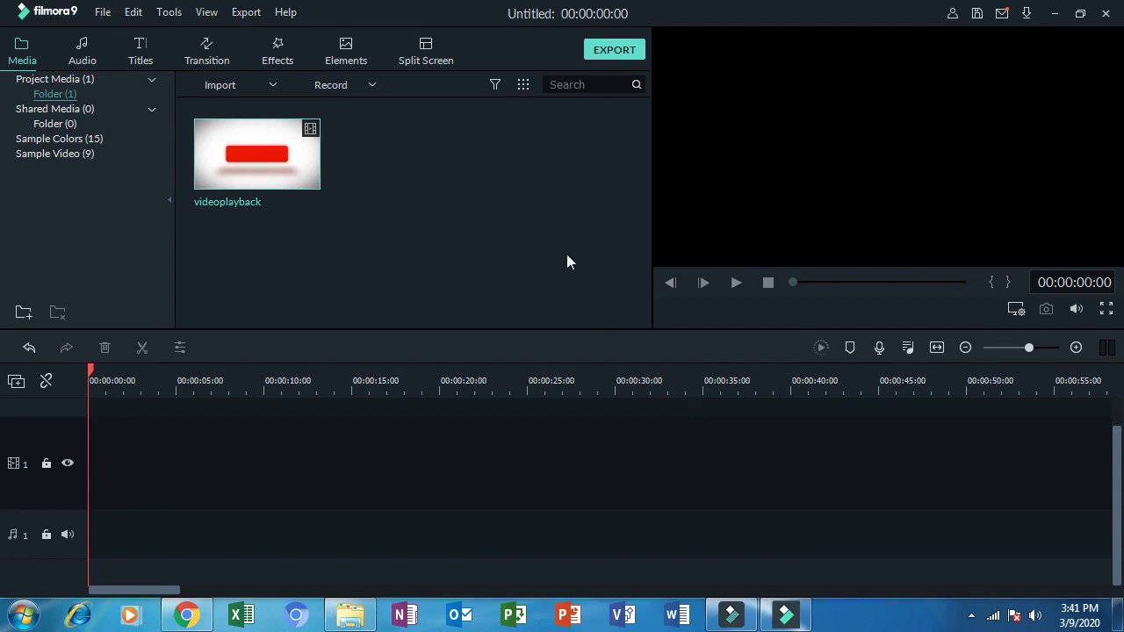
pyautogui.moveTo(304, 169)
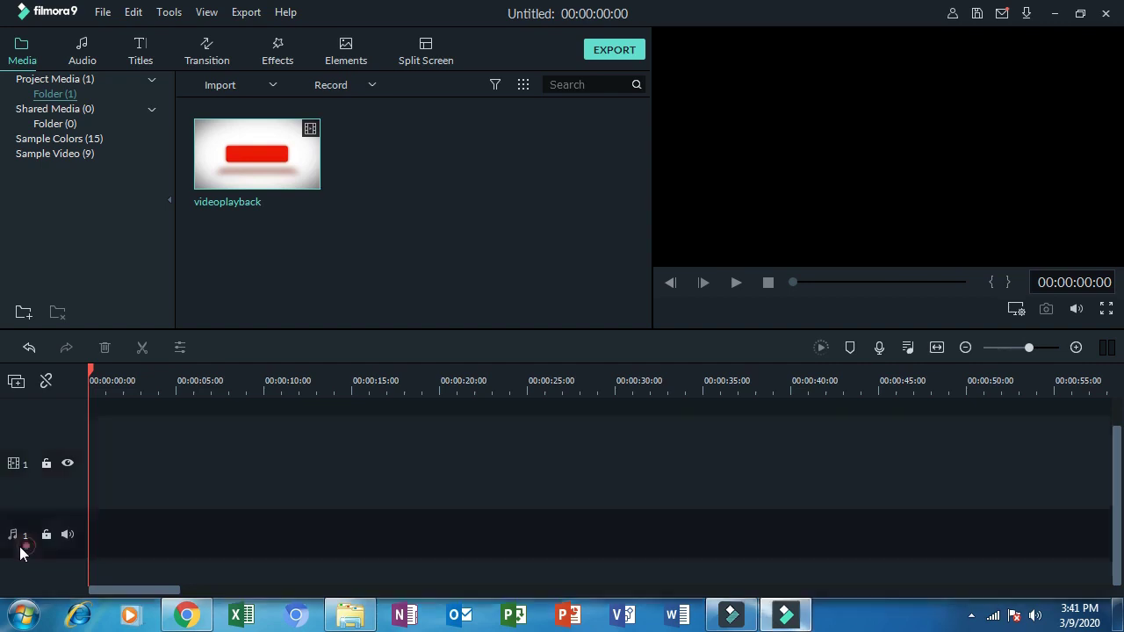
pyautogui.click(64, 474)
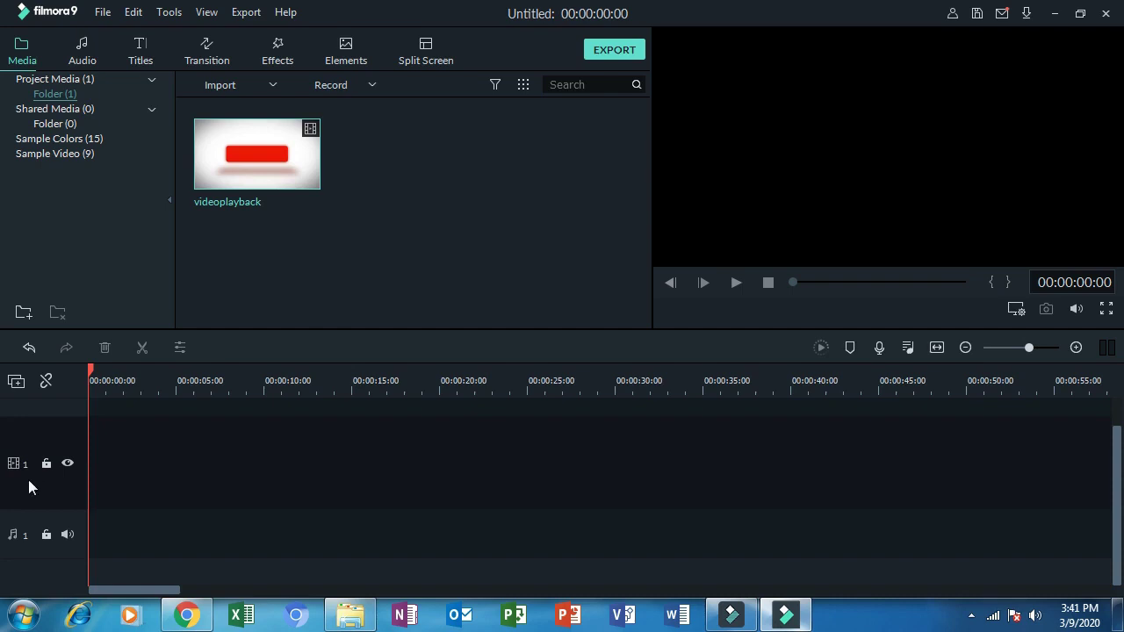
pyautogui.click(46, 546)
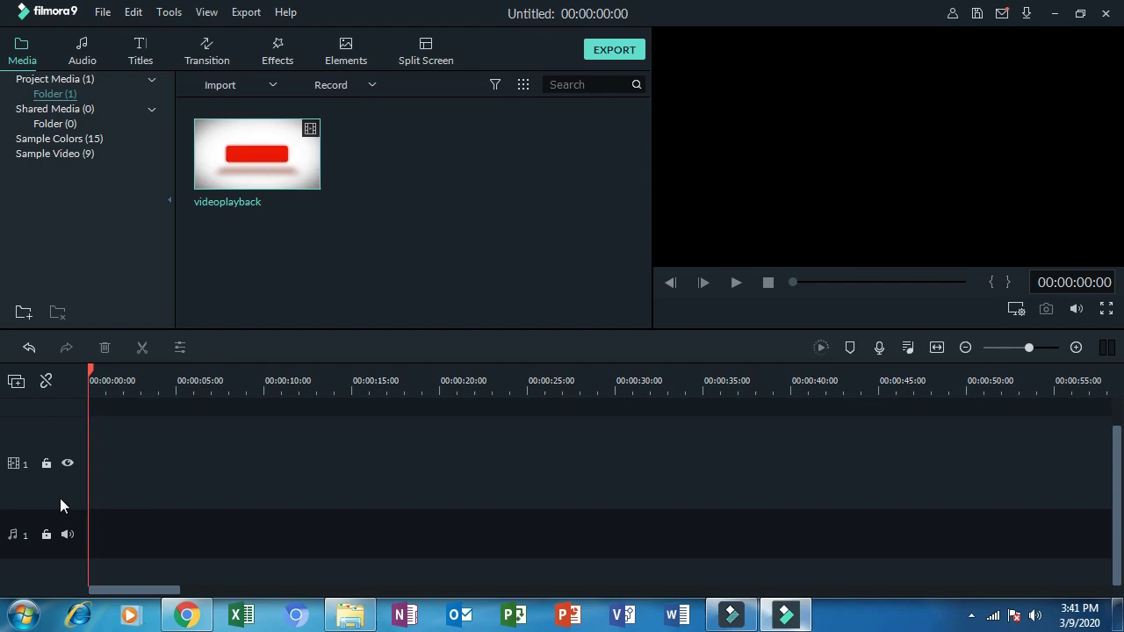
# Step: Add videoplayback with Match to Media, then re-place it at the start of video track 1
pyautogui.click(259, 155)
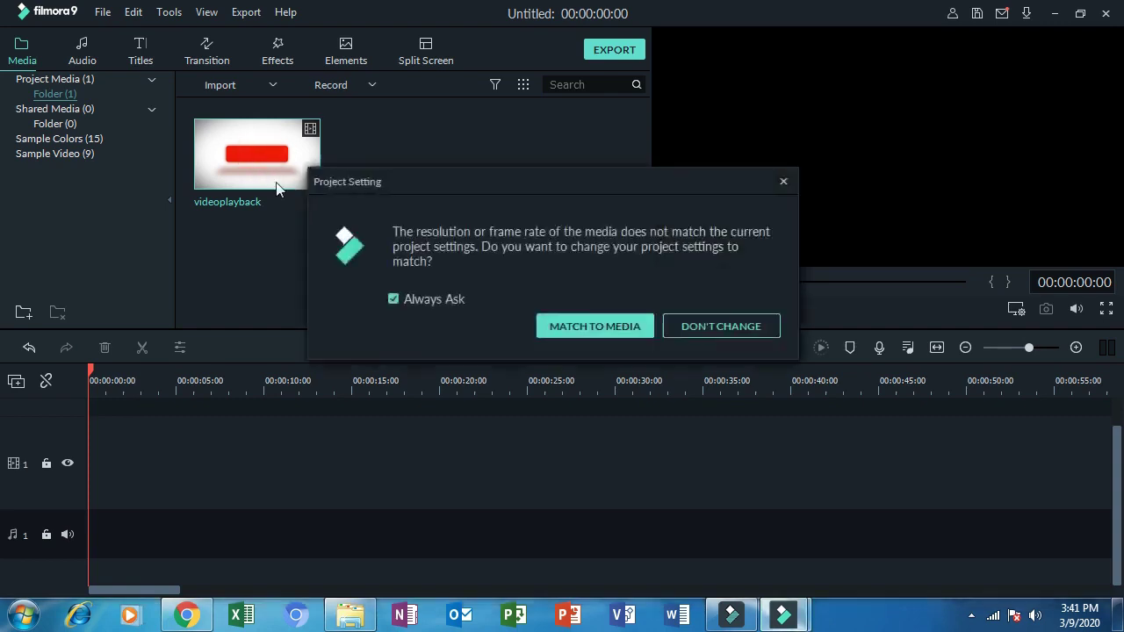
pyautogui.click(612, 328)
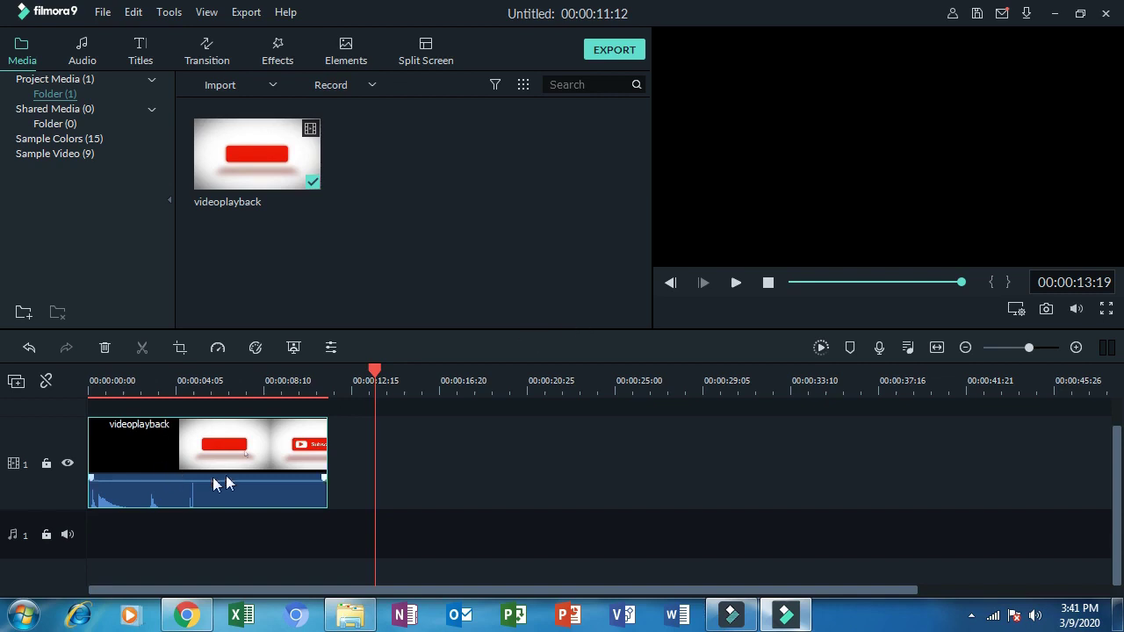
pyautogui.click(124, 468)
pyautogui.press('Delete')
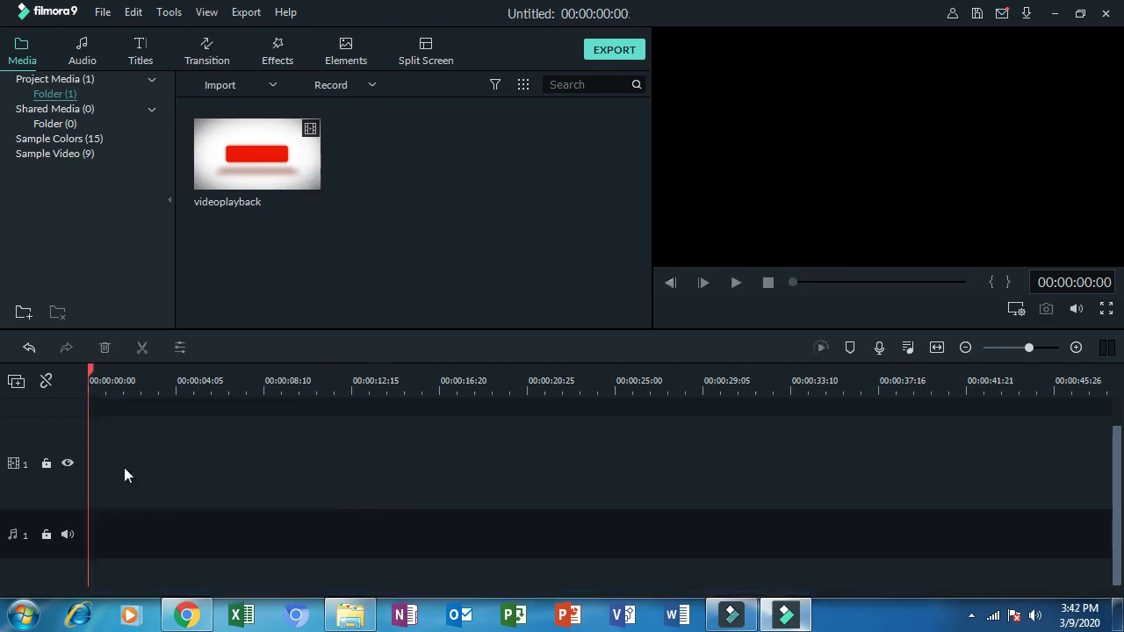
pyautogui.moveTo(226, 208); pyautogui.dragTo(151, 499)
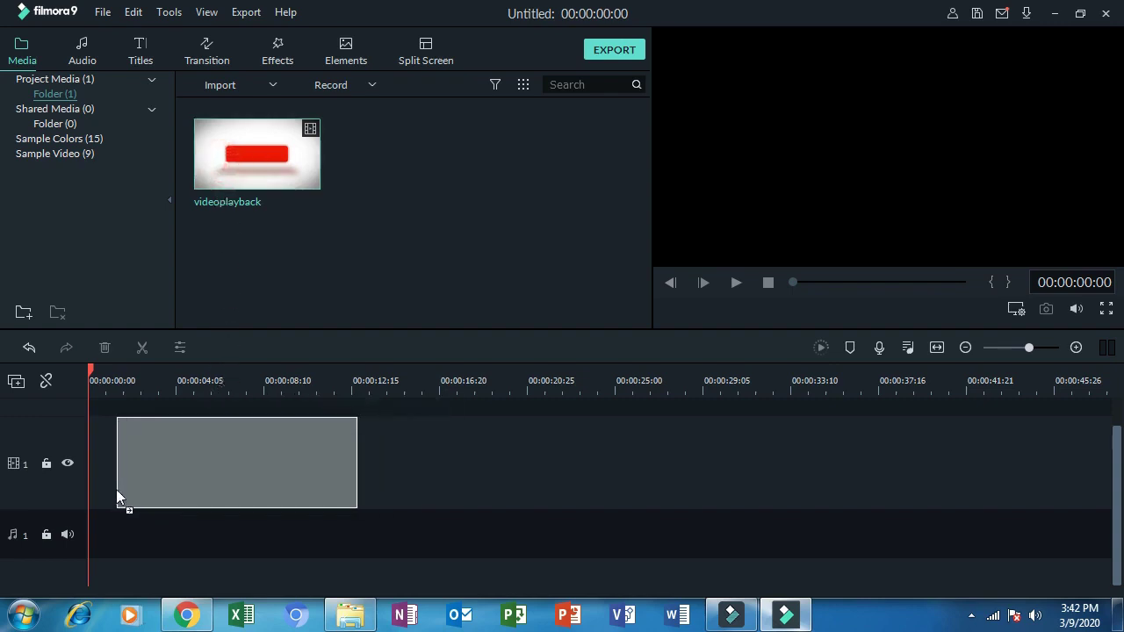
pyautogui.moveTo(150, 494); pyautogui.dragTo(74, 483)
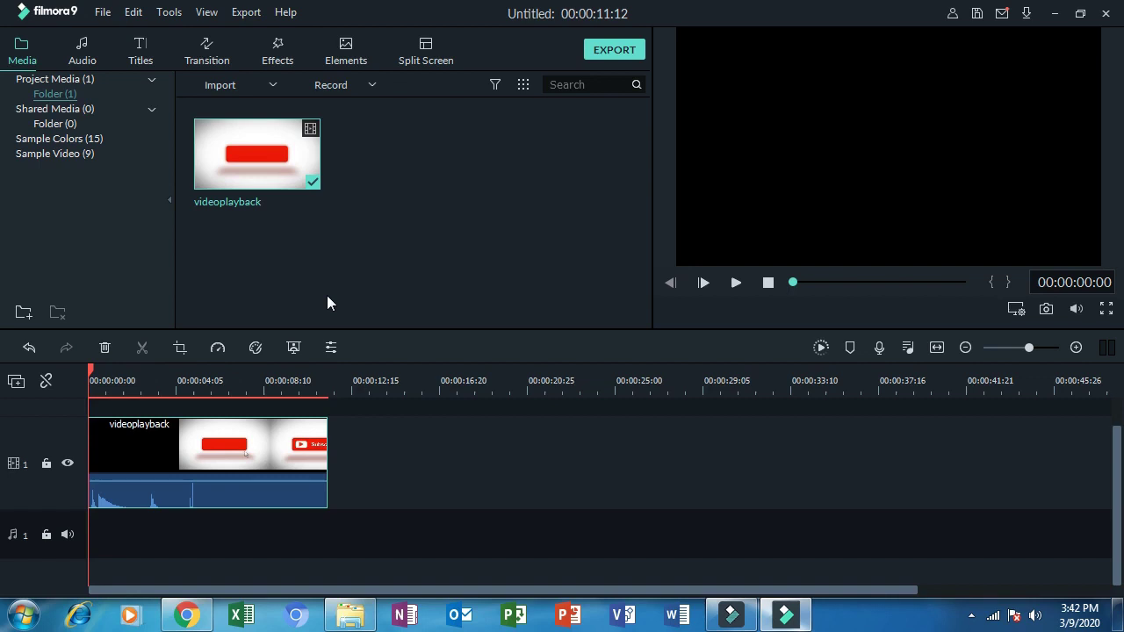
pyautogui.click(102, 12)
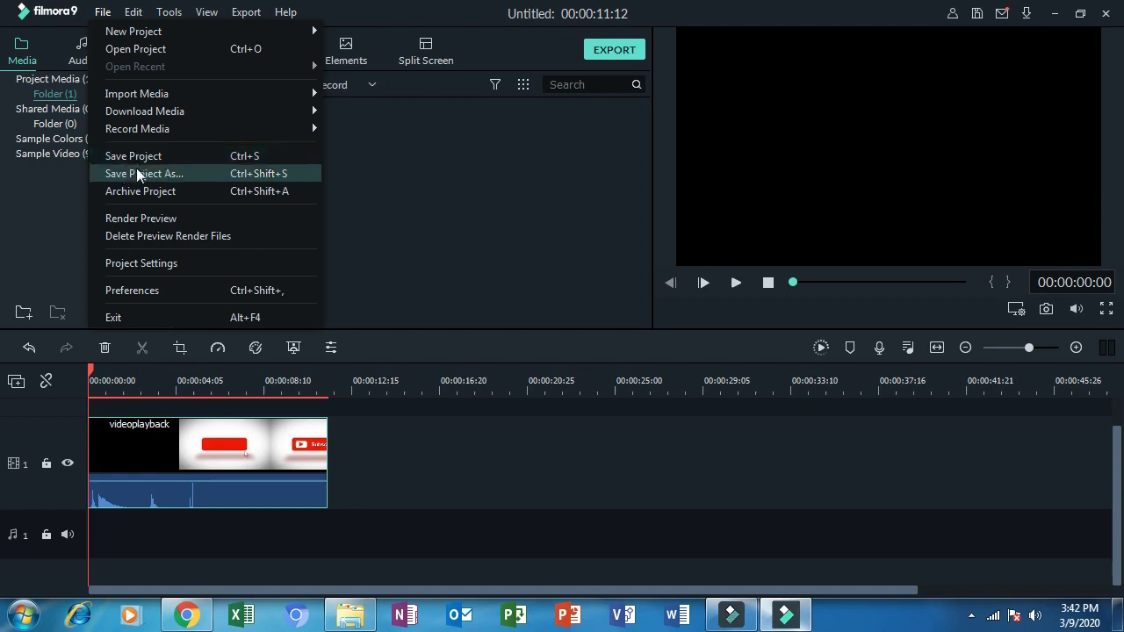
# Step: Save the project to the Desktop as VE Project 1
pyautogui.click(136, 173)
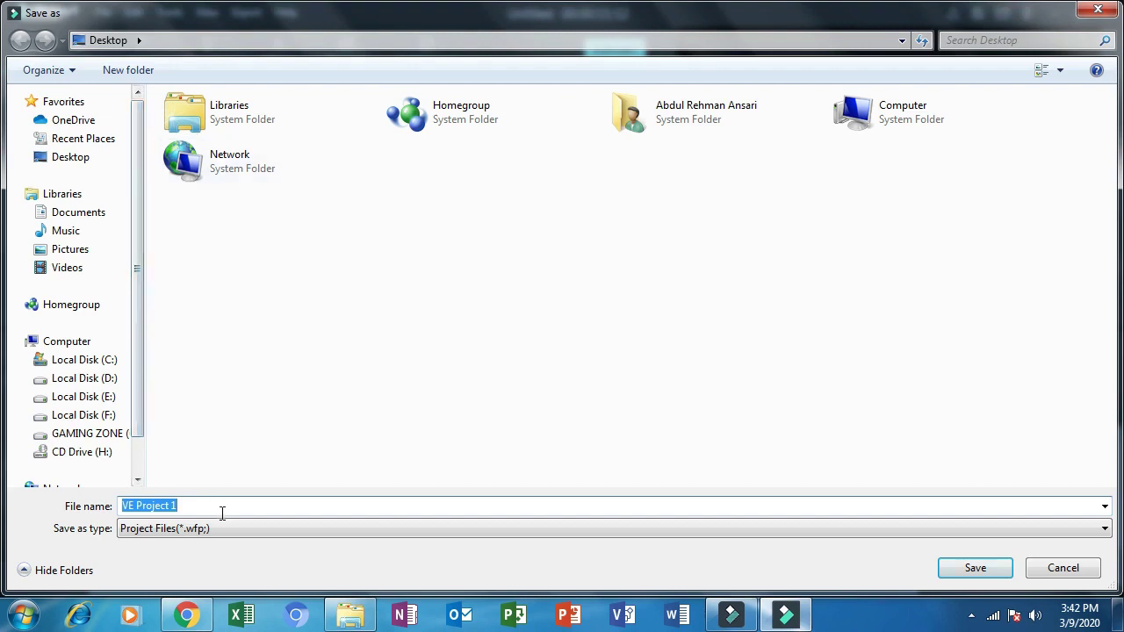
pyautogui.click(222, 513)
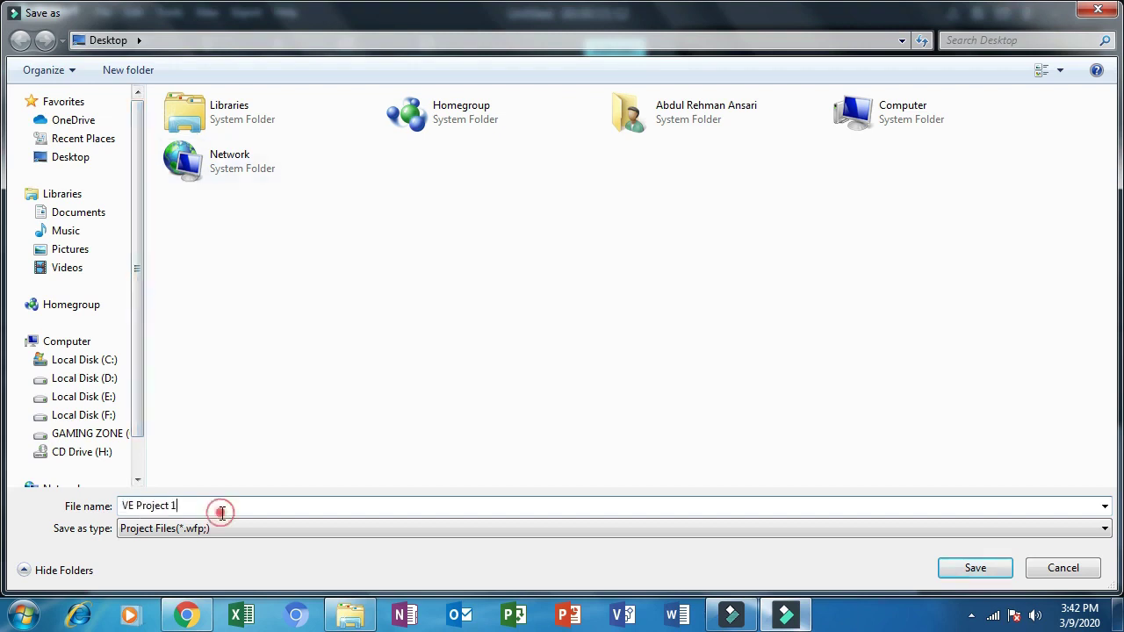
pyautogui.click(996, 567)
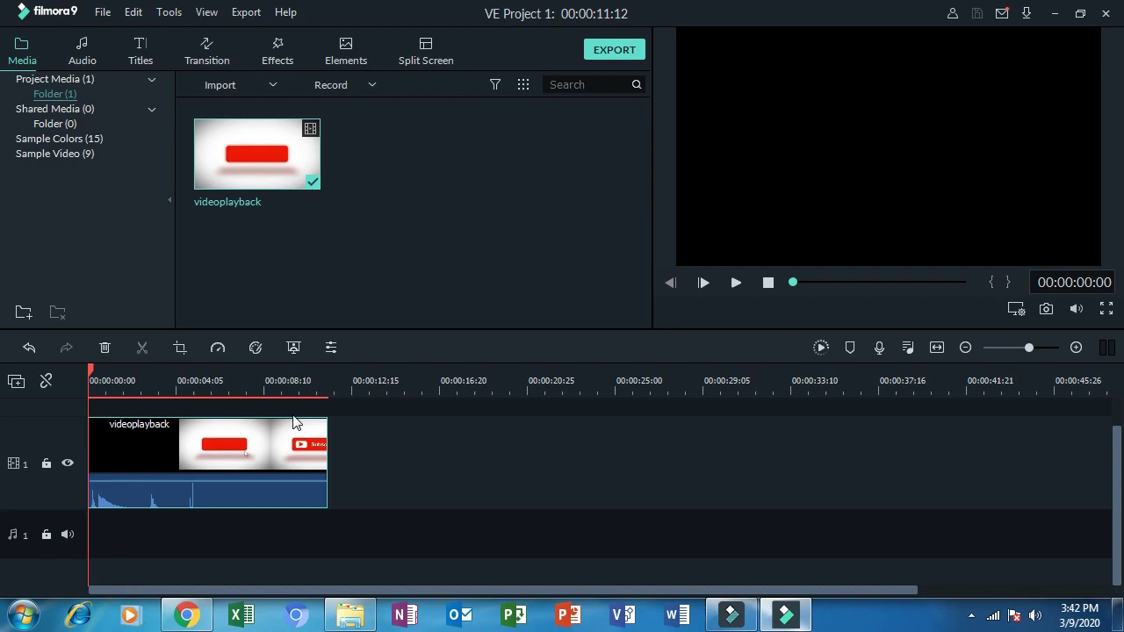
pyautogui.moveTo(290, 425)
# Step: Replace the timeline clip with videoplayback from the media library and save with Ctrl+S
pyautogui.press('Delete')
pyautogui.moveTo(272, 175)
pyautogui.mouseDown()
pyautogui.moveTo(189, 546)
pyautogui.moveTo(76, 464)
pyautogui.mouseUp()
pyautogui.hotkey('ctrl', 's')
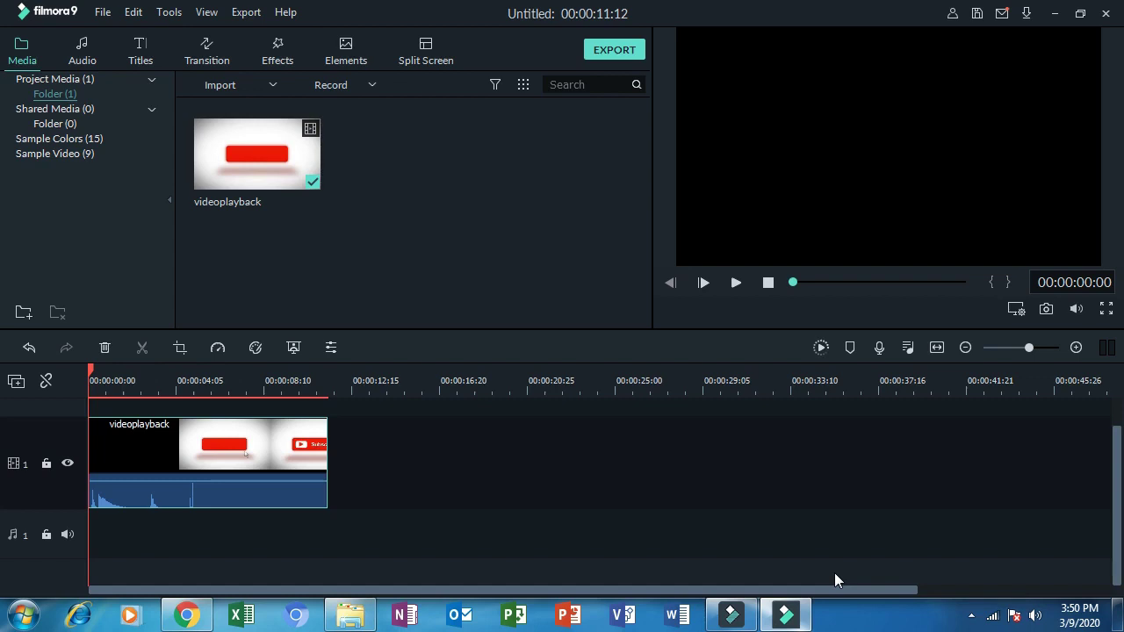
# Step: Start a new 4:3 project, saving the current work as VE Project 2
pyautogui.click(103, 12)
pyautogui.moveTo(104, 31)
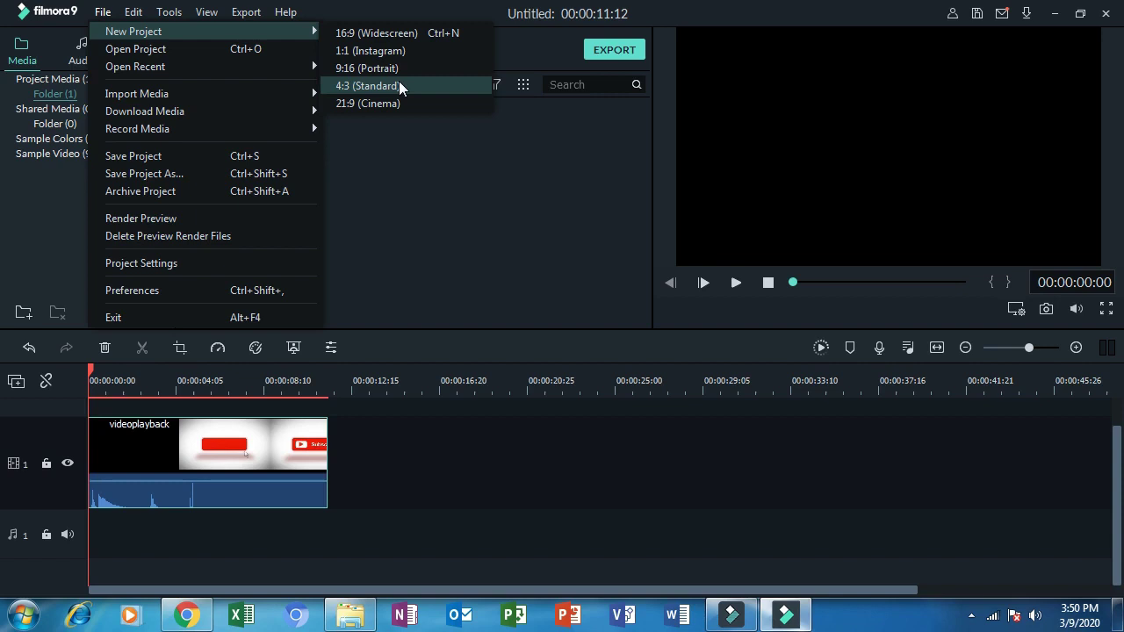
pyautogui.click(412, 33)
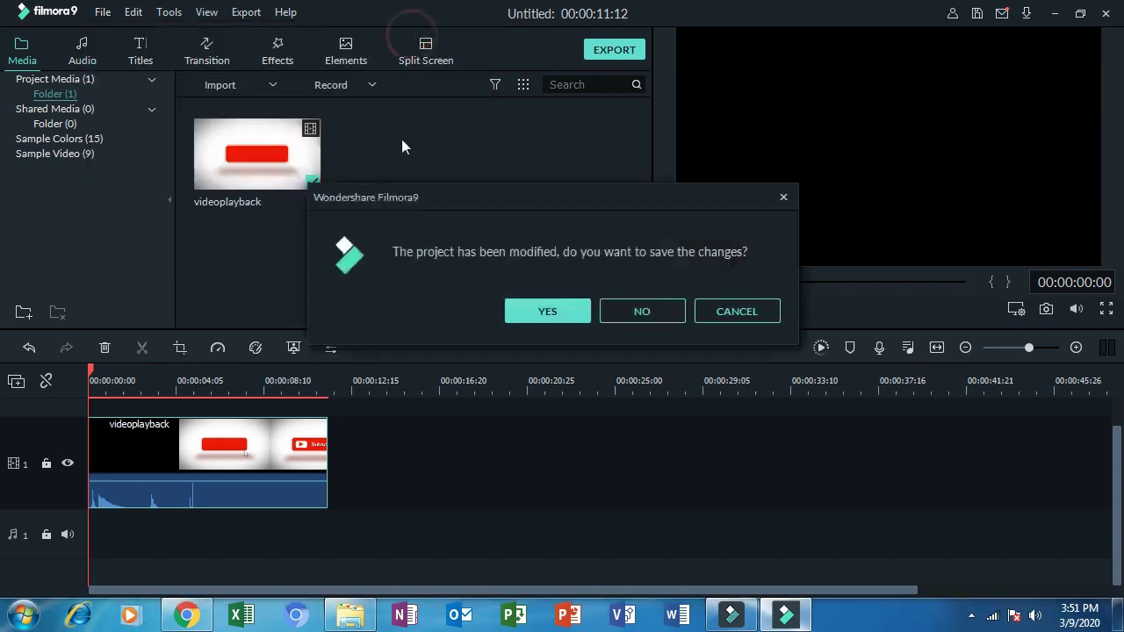
pyautogui.click(565, 313)
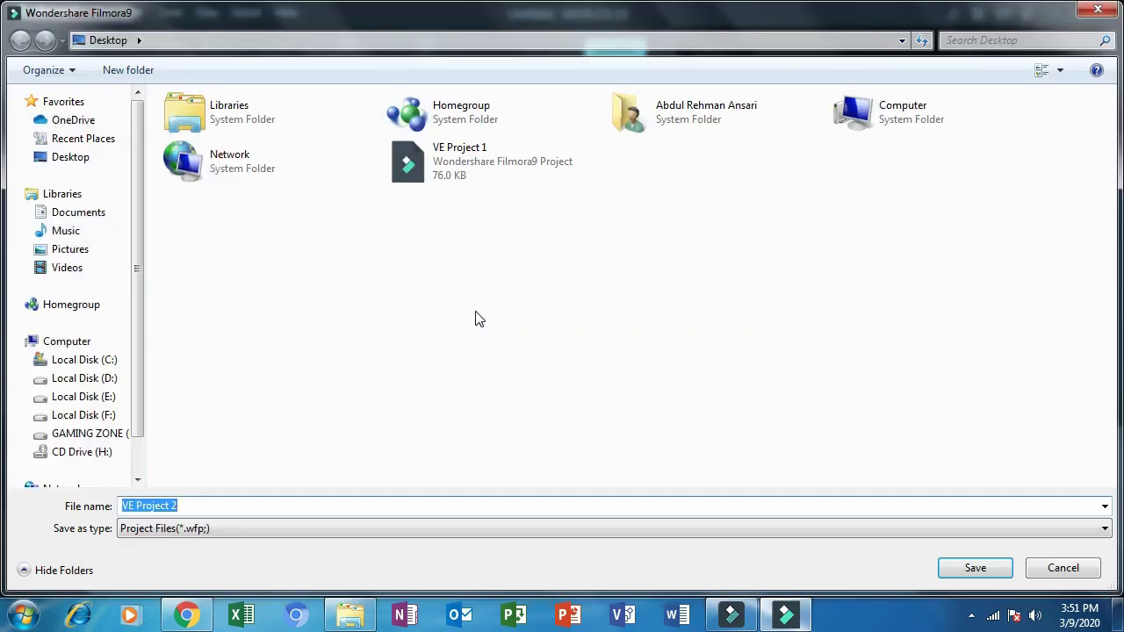
pyautogui.click(982, 569)
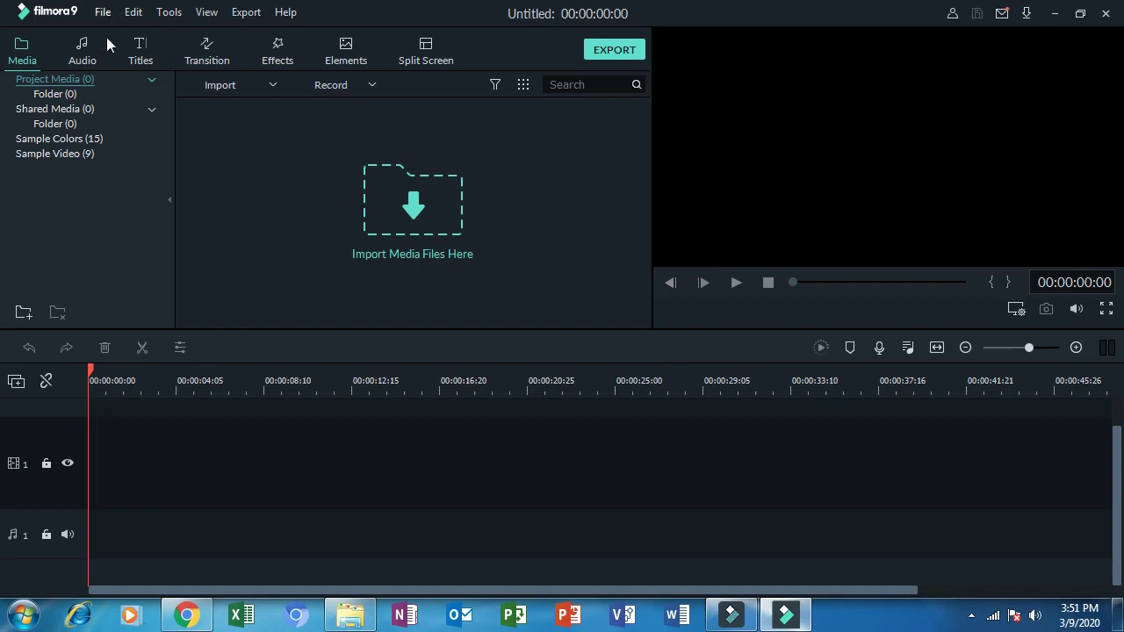
# Step: Import videoplayback from D: > youtube 1 via Import Media Files
pyautogui.click(270, 84)
pyautogui.click(255, 105)
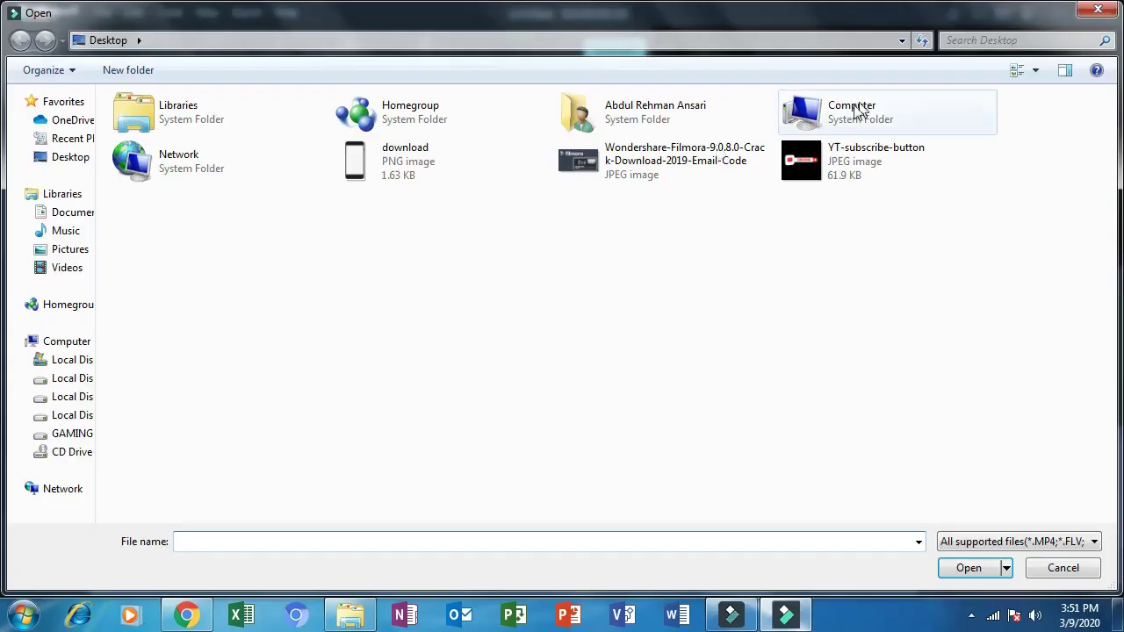
pyautogui.click(72, 377)
pyautogui.doubleClick(787, 151)
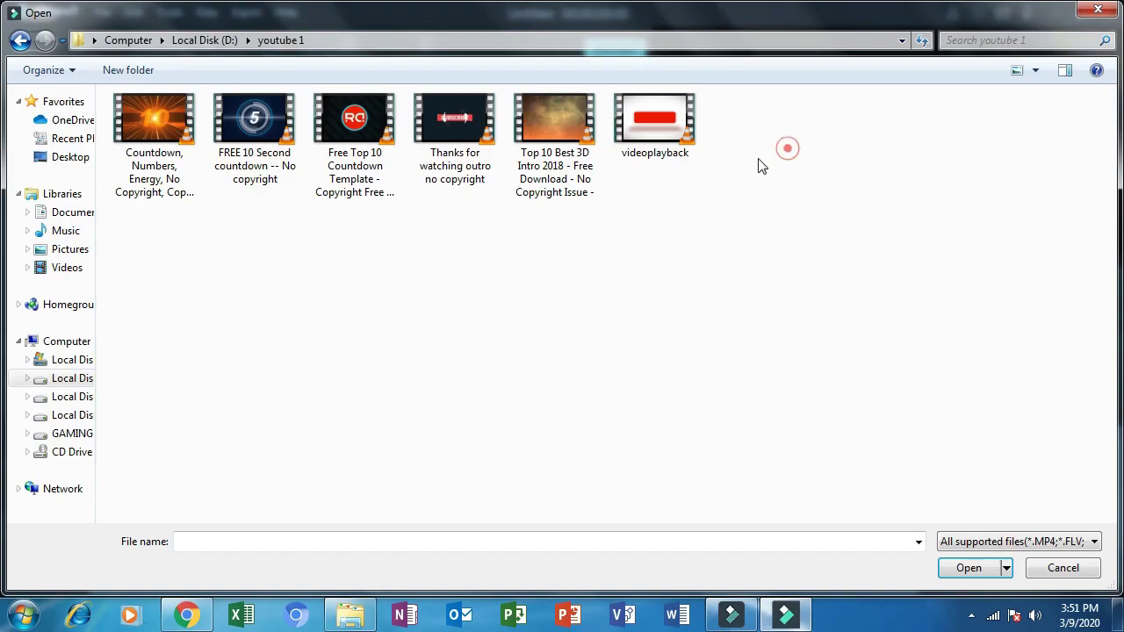
pyautogui.click(654, 132)
pyautogui.click(975, 567)
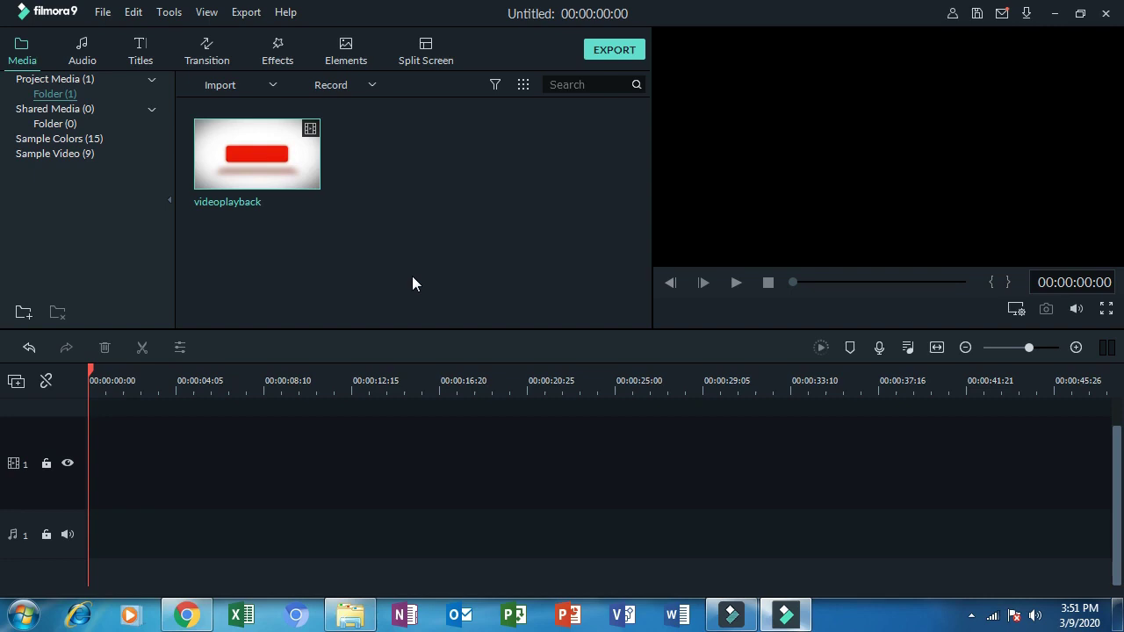
pyautogui.hotkey('ctrl', 'n')
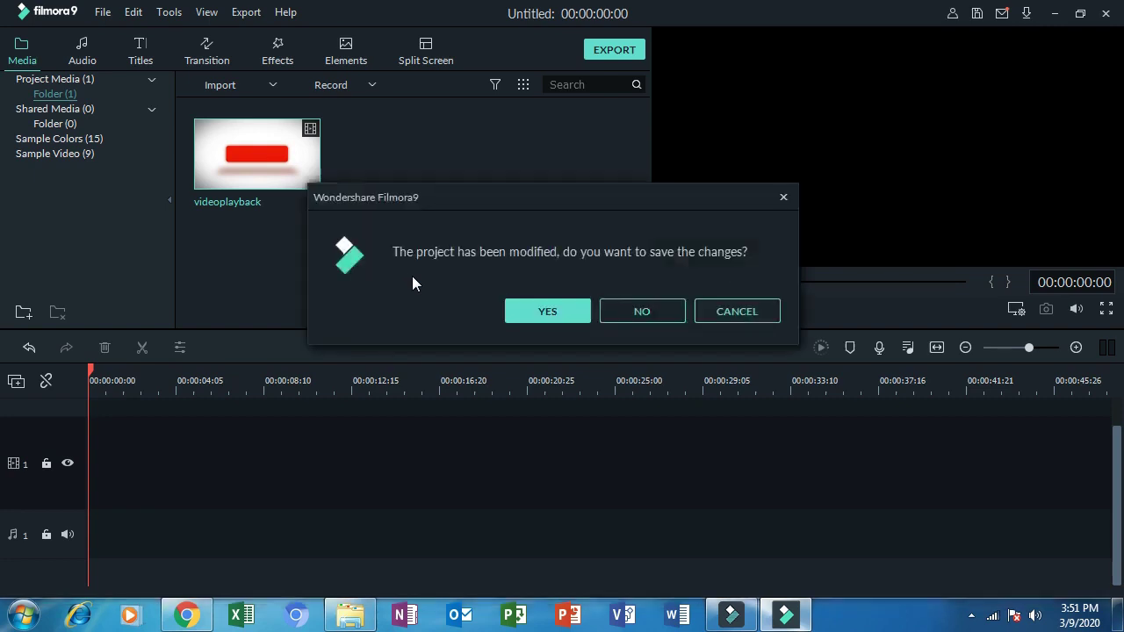
# Step: Save the changed work as VE Project 3, leaving a fresh untitled project open
pyautogui.click(550, 313)
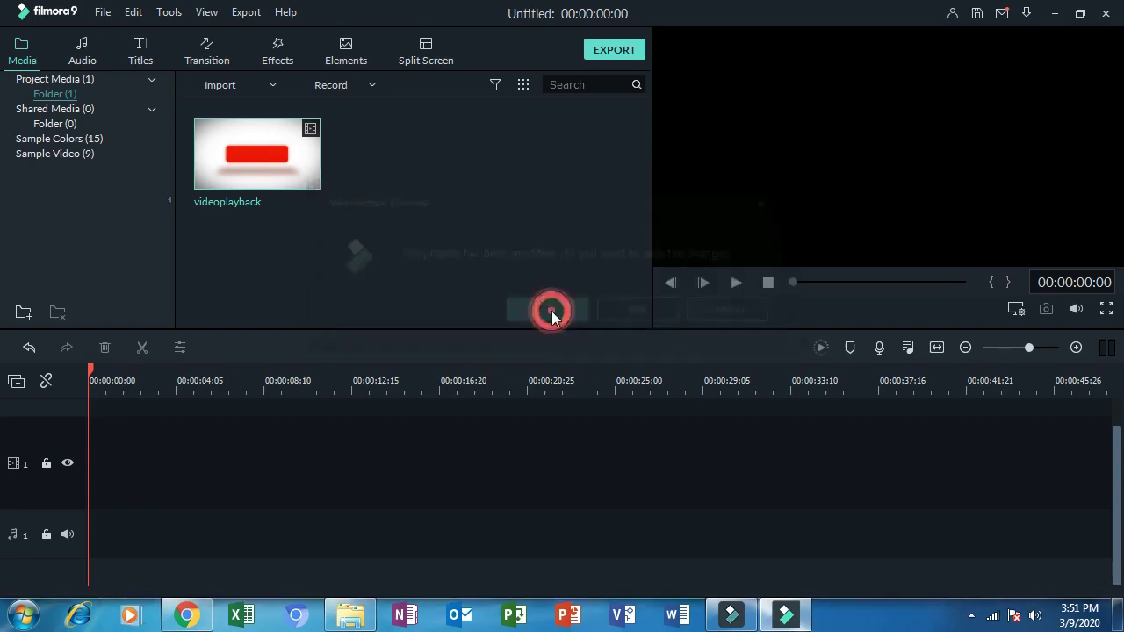
pyautogui.click(959, 569)
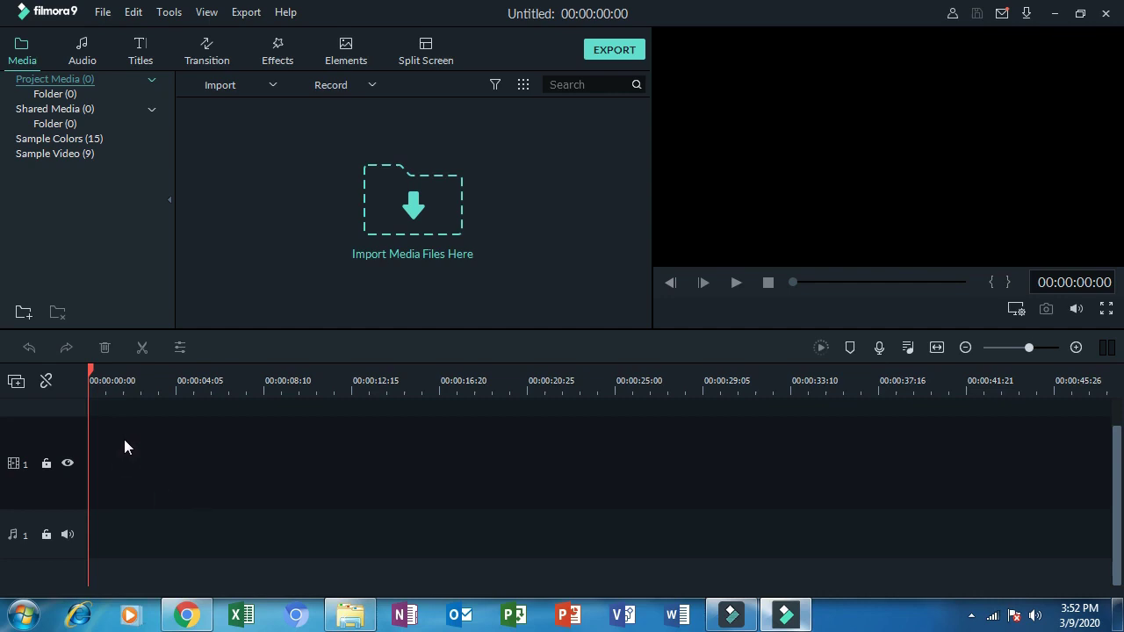
pyautogui.click(15, 384)
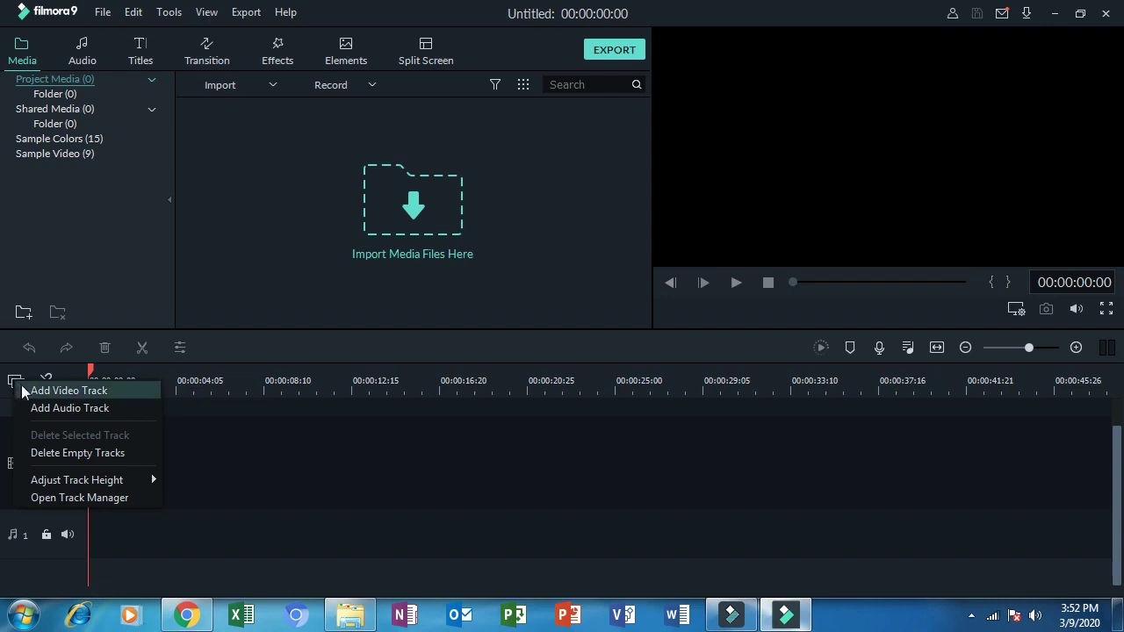
# Step: Add a second video track above video track 1
pyautogui.click(24, 340)
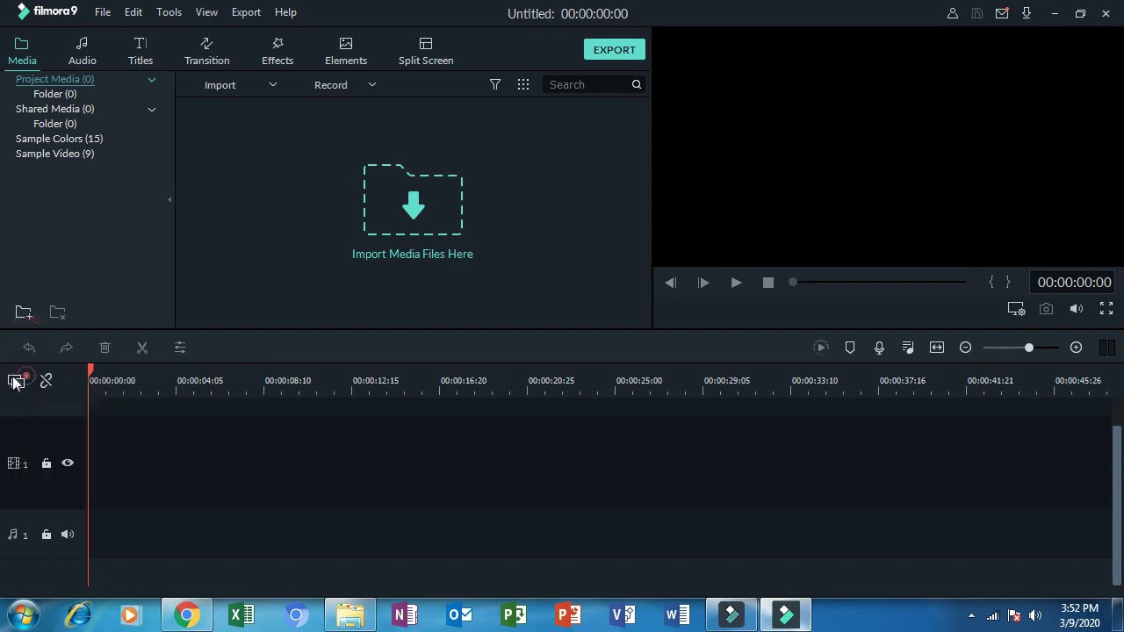
pyautogui.click(15, 382)
pyautogui.click(41, 393)
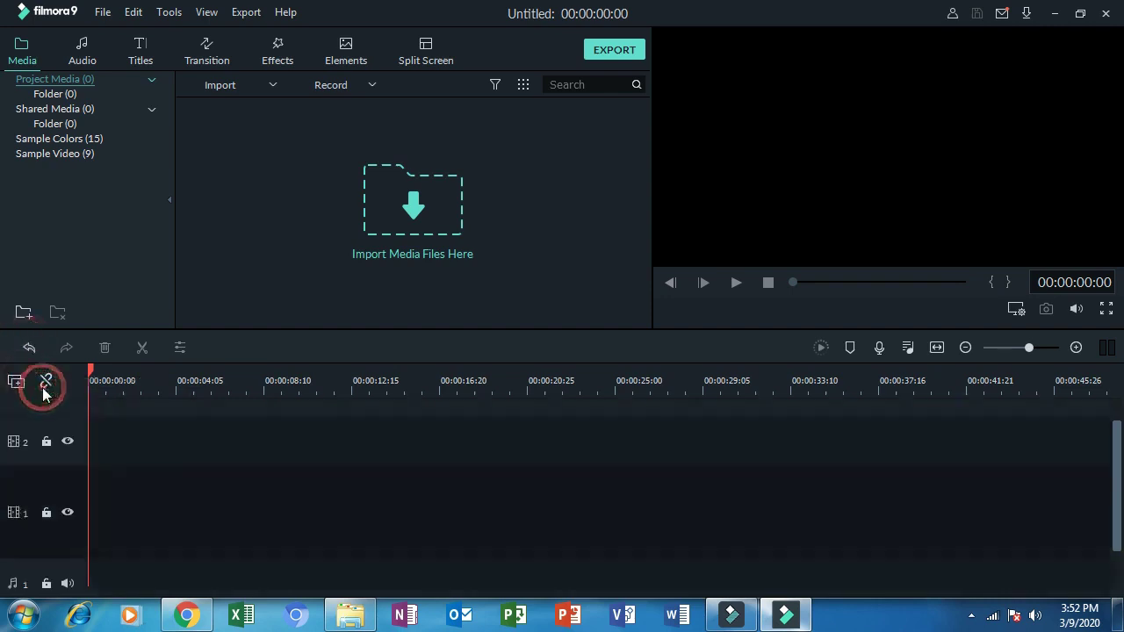
pyautogui.scroll(1, 645, 490)
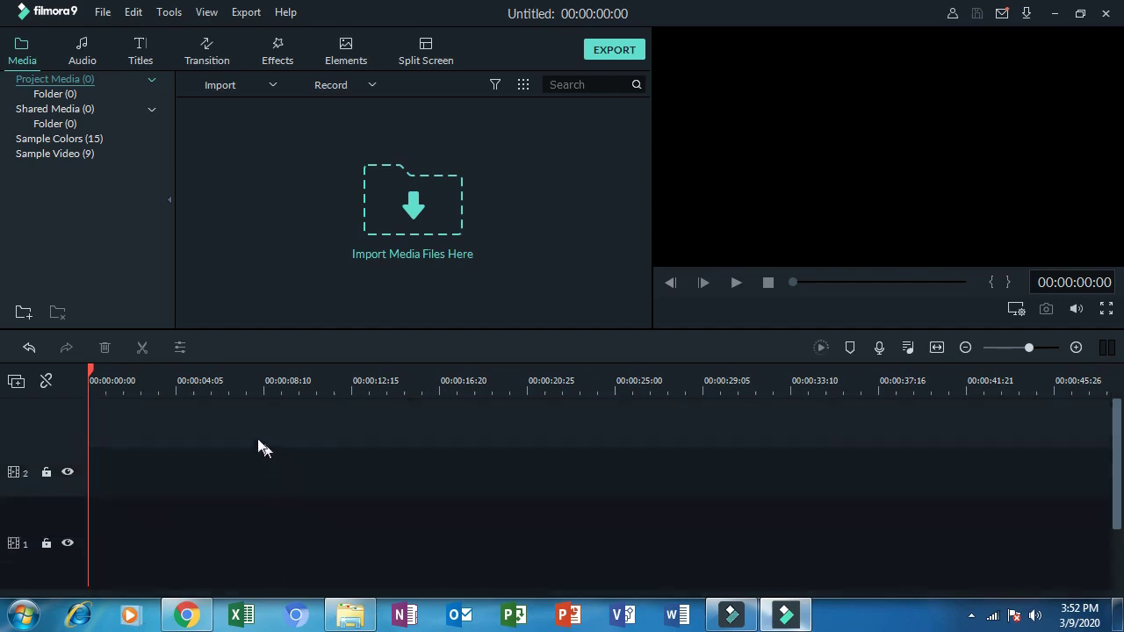
# Step: Add a second audio track to the timeline
pyautogui.click(18, 383)
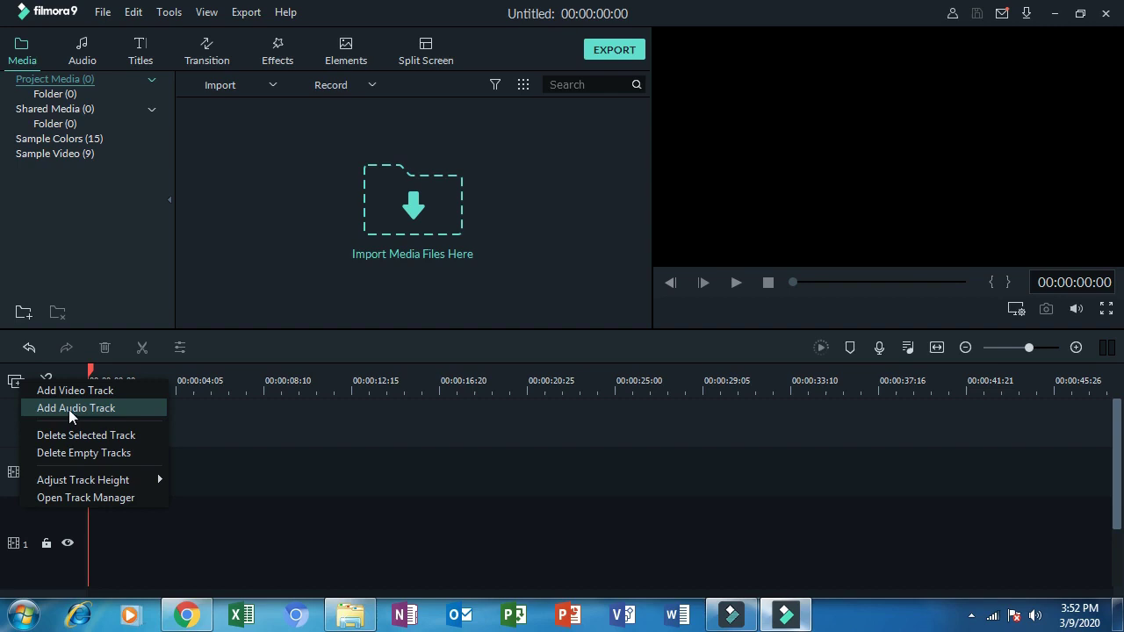
pyautogui.click(68, 409)
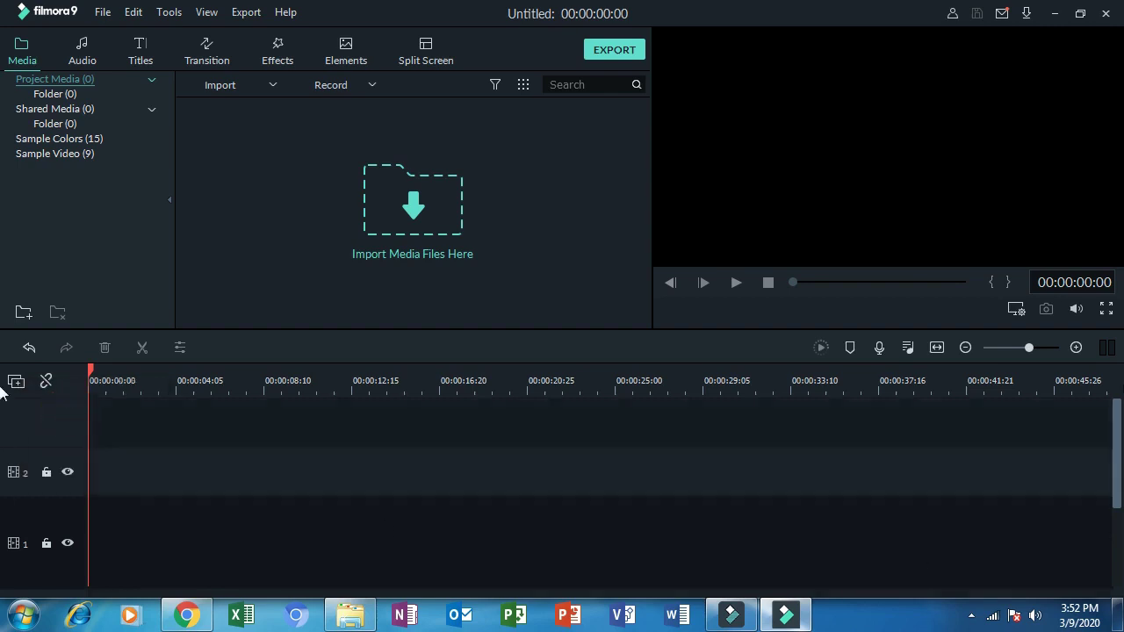
pyautogui.scroll(-3, 1118, 414)
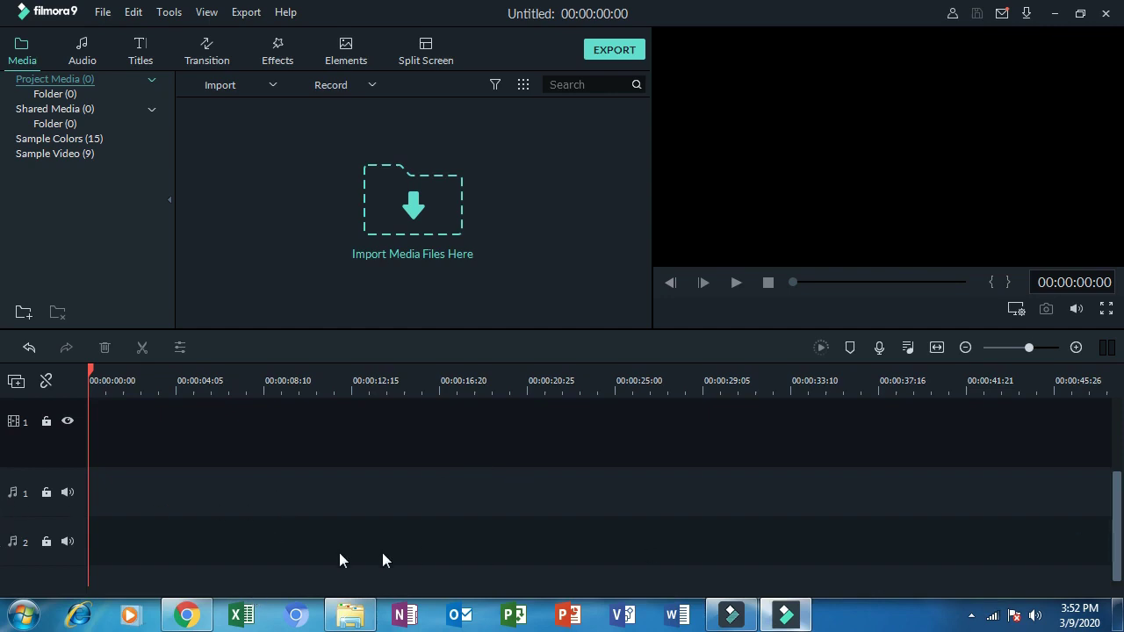
pyautogui.scroll(3, 1115, 500)
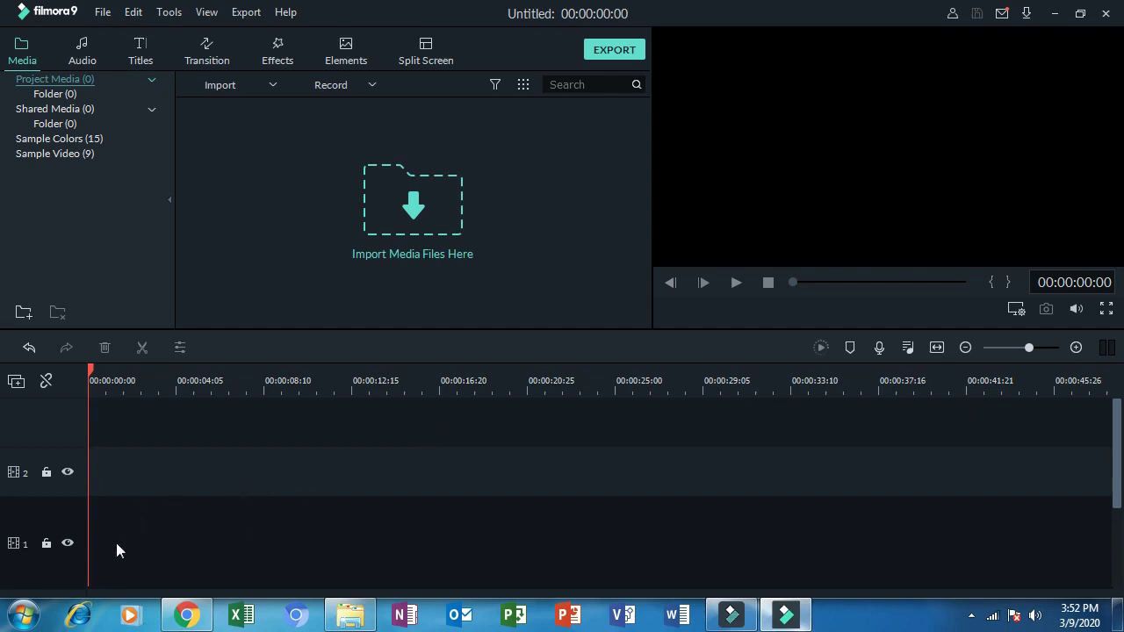
pyautogui.scroll(-2, 116, 550)
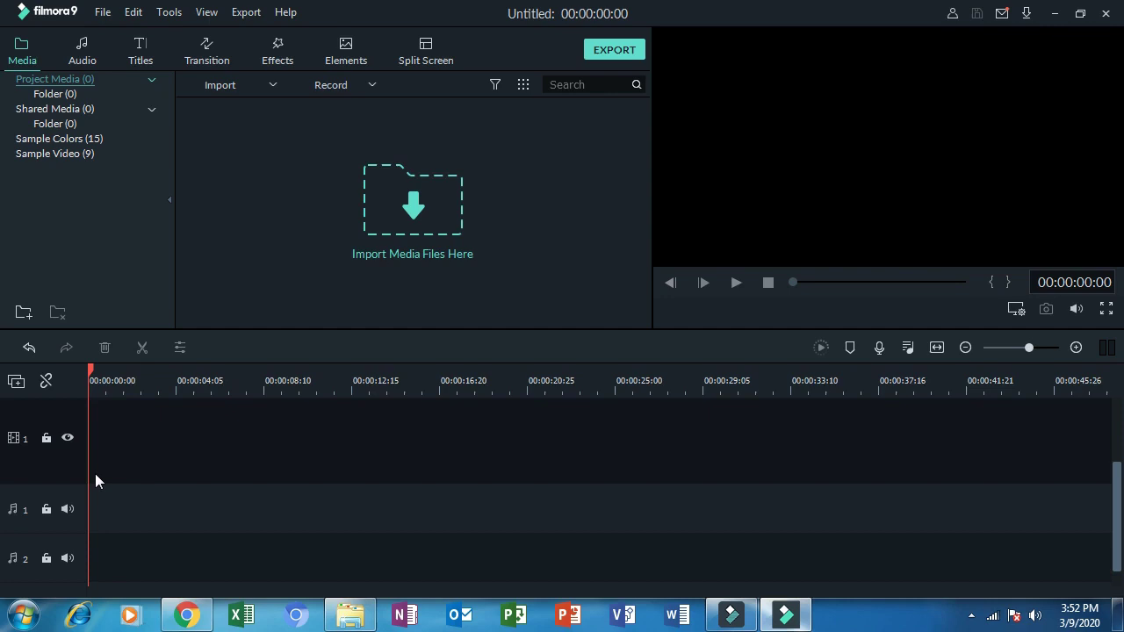
pyautogui.scroll(1, 96, 475)
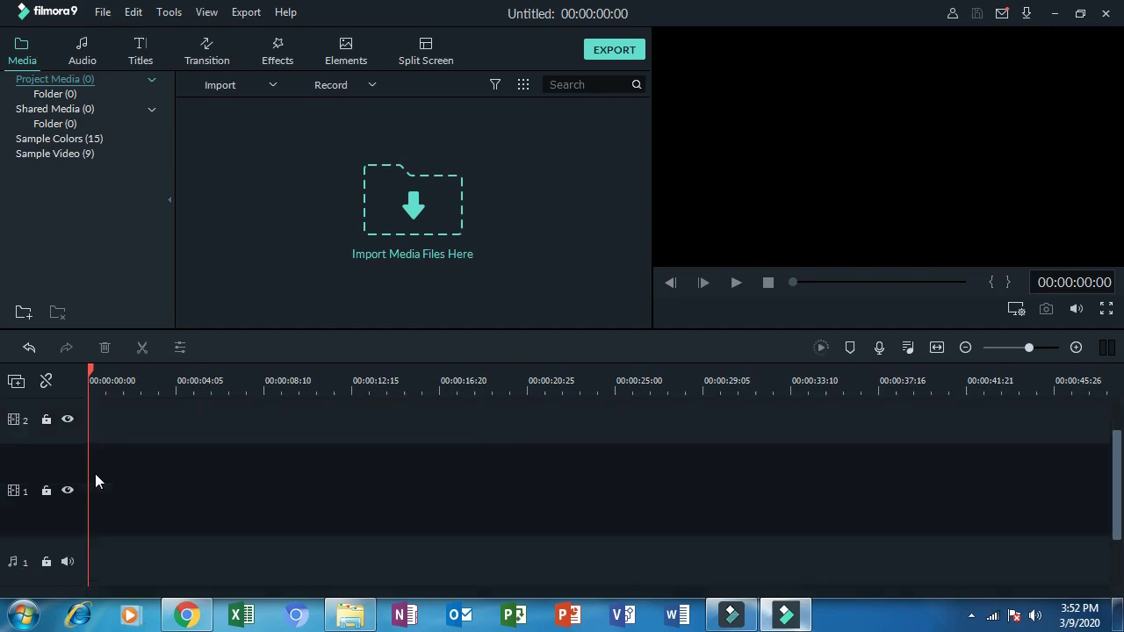